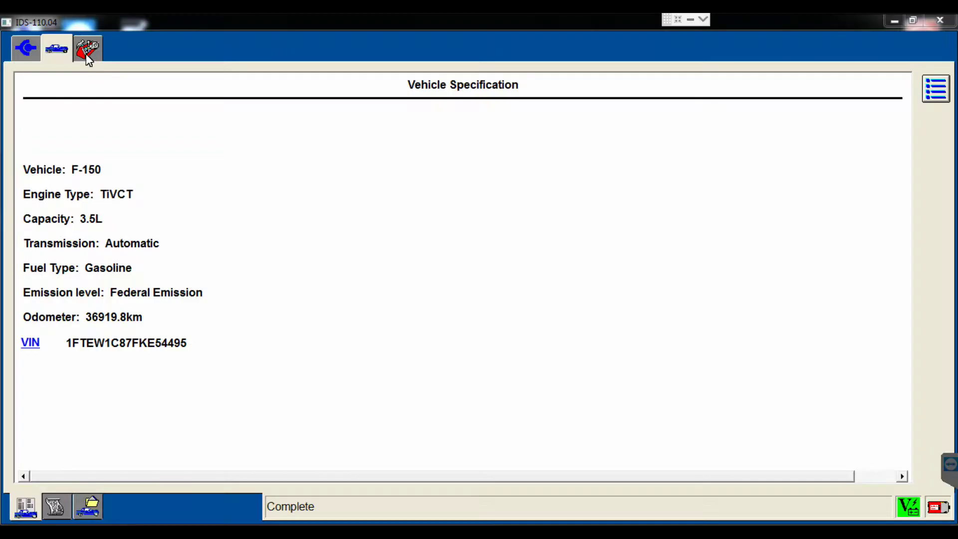
- Show the toolbox list of tools, including Self Test, Module Programming and Network Test, for the identified F-150
click(88, 50)
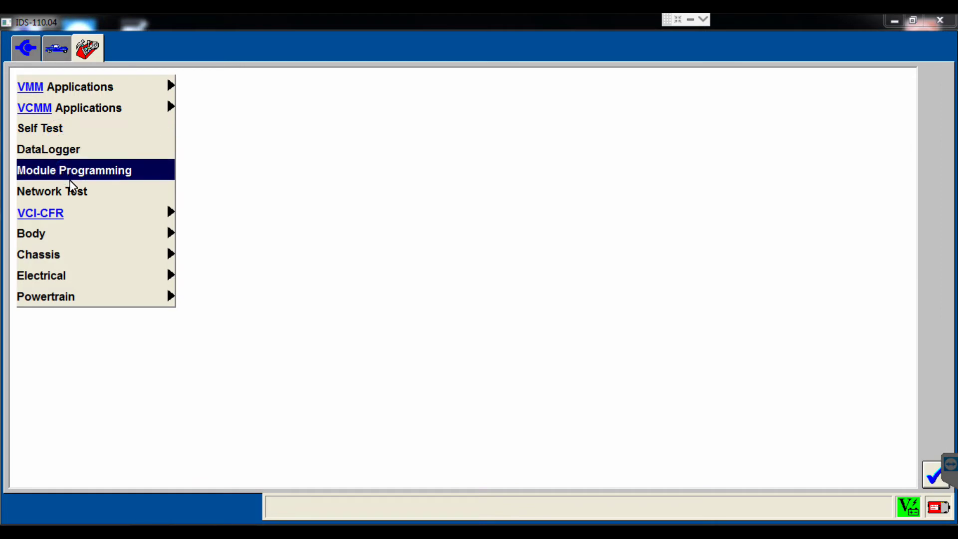
- Browse the module lists under Module Reprogramming, As-Built and Programmable Module Installation
click(83, 173)
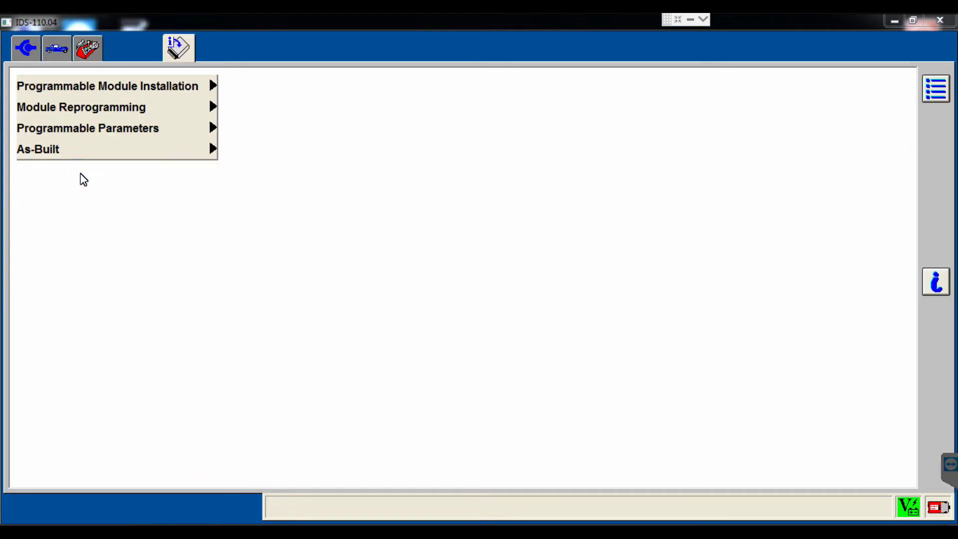
click(127, 107)
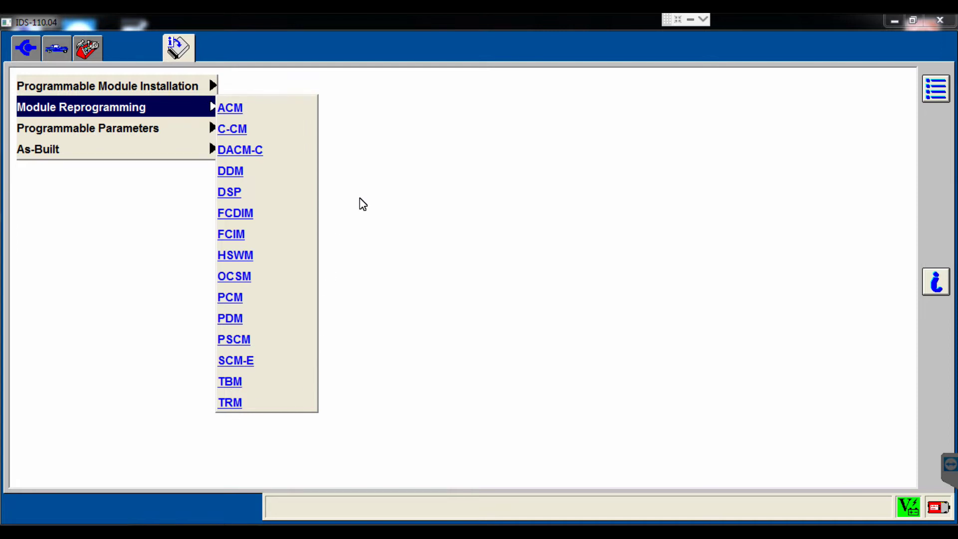
click(84, 153)
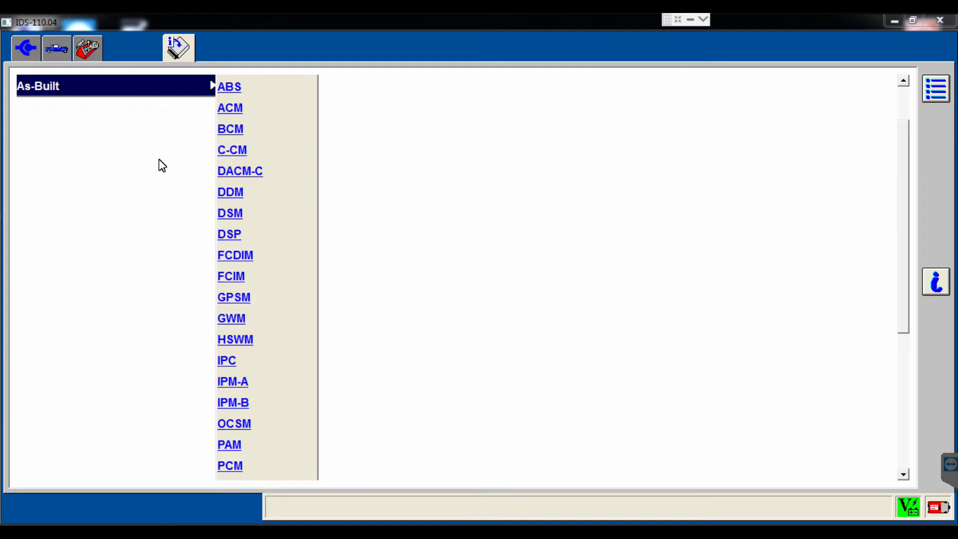
drag(902, 205, 894, 126)
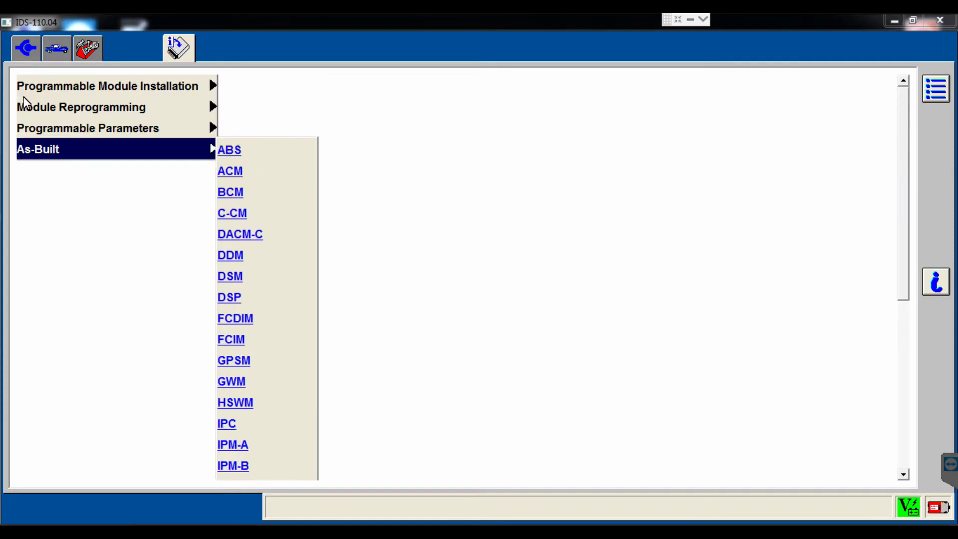
click(80, 89)
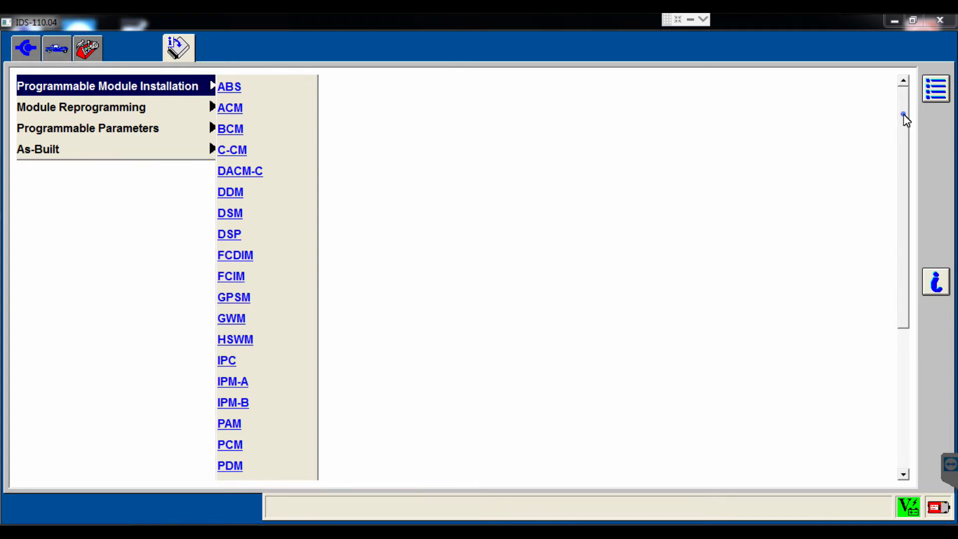
drag(905, 119, 902, 220)
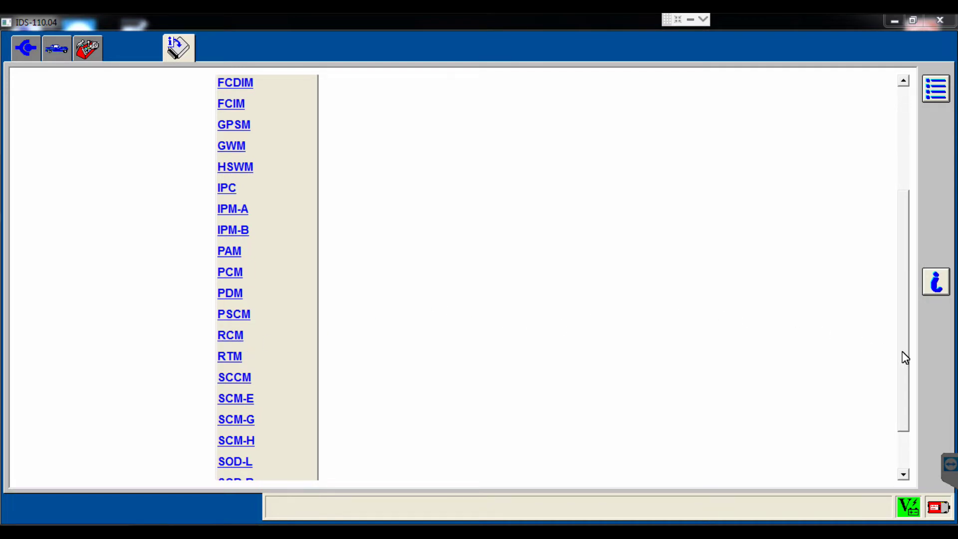
drag(906, 358, 903, 221)
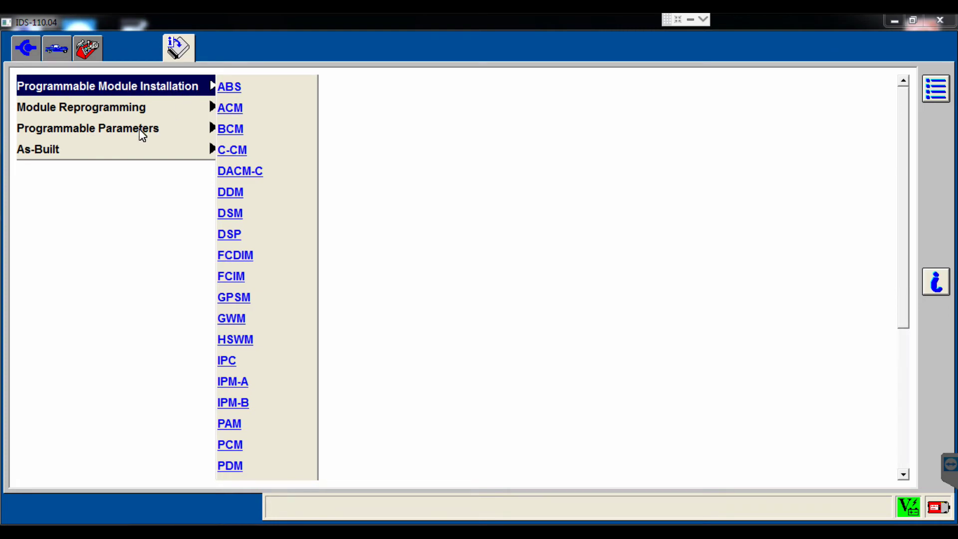
- Select the RCM restraint control module for As-Built configuration and start the procedure
click(84, 153)
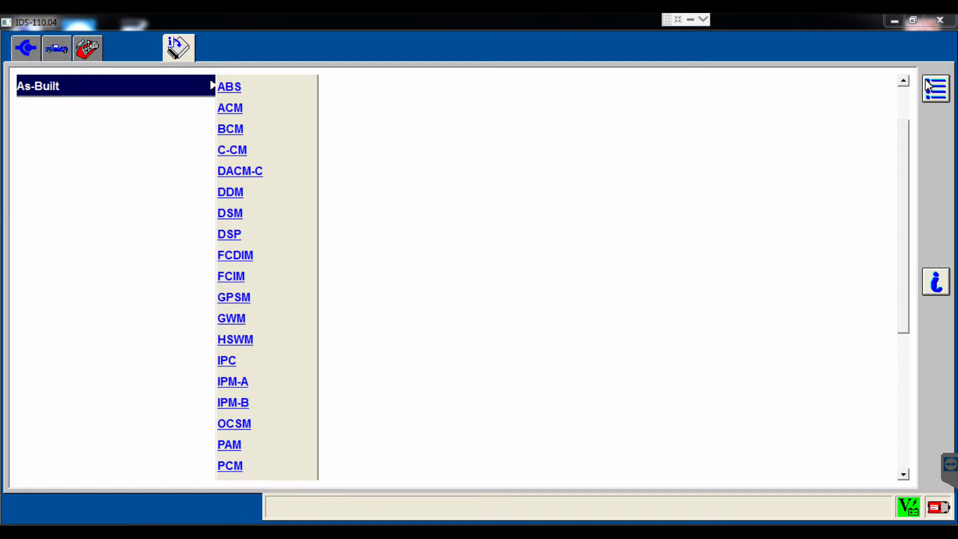
drag(903, 142, 925, 254)
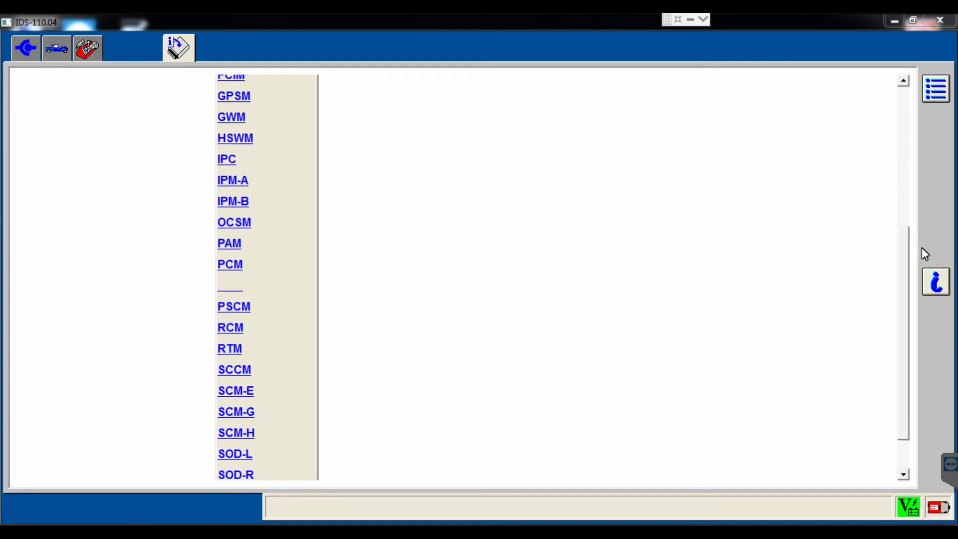
click(239, 327)
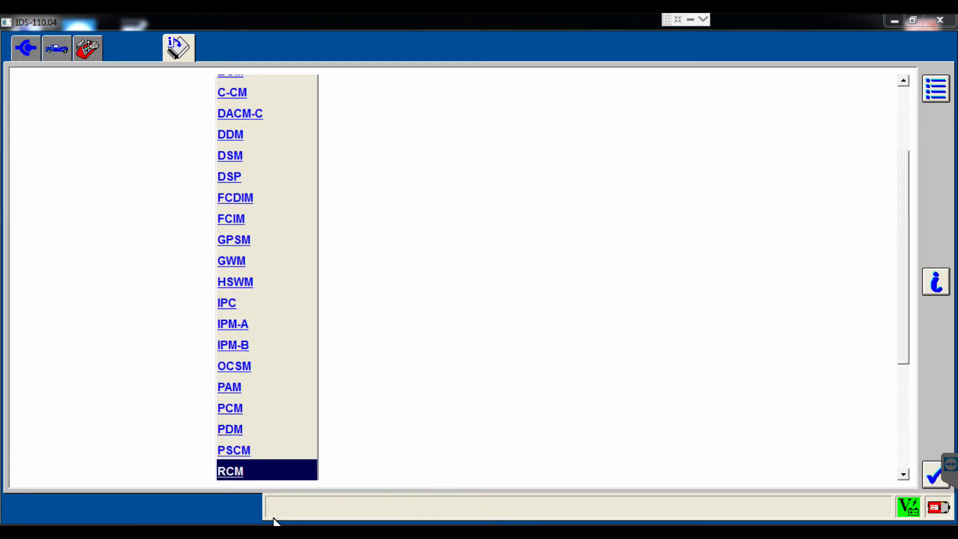
click(937, 480)
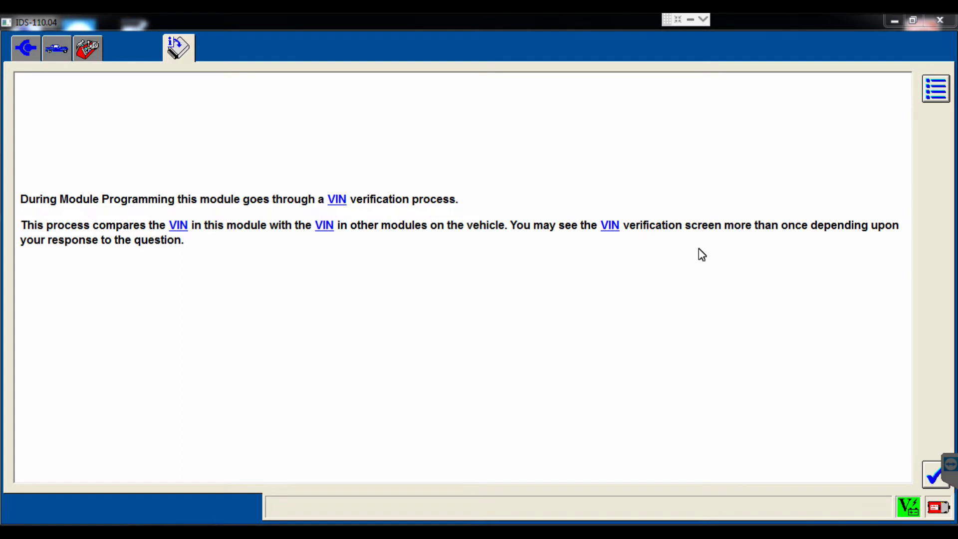
- Confirm the displayed VIN is correct and indicate this isn't from another procedure
click(935, 478)
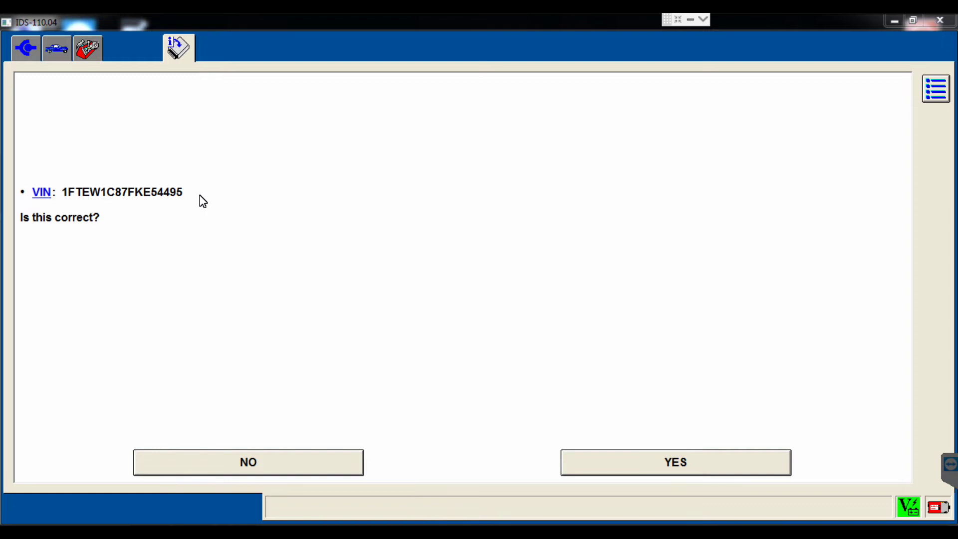
click(576, 459)
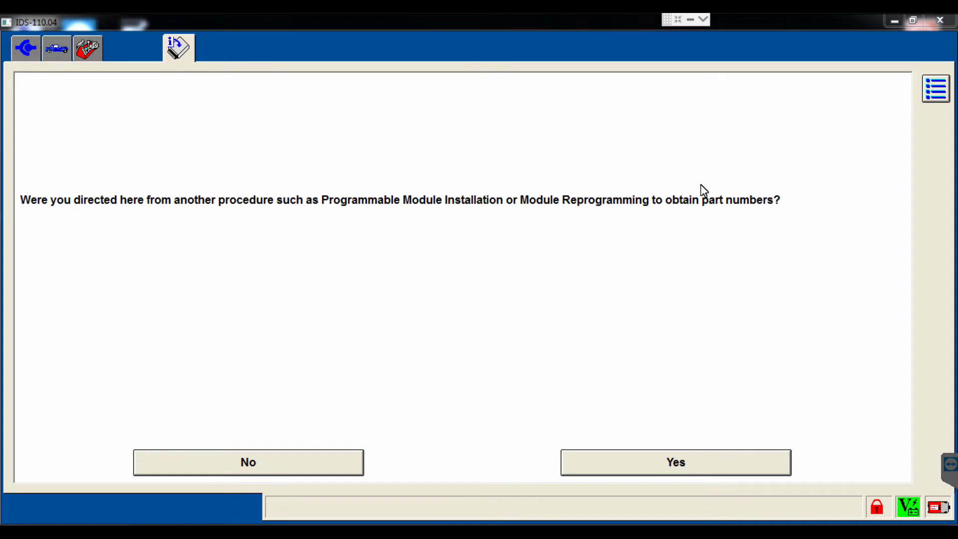
click(345, 456)
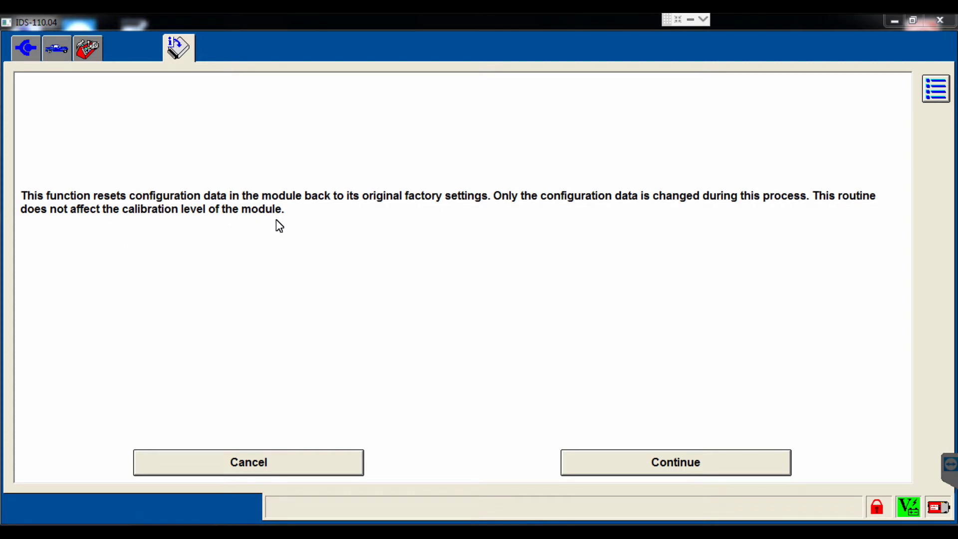
- Accept the notice that module configuration resets to factory settings, leaving calibration unaffected
click(577, 463)
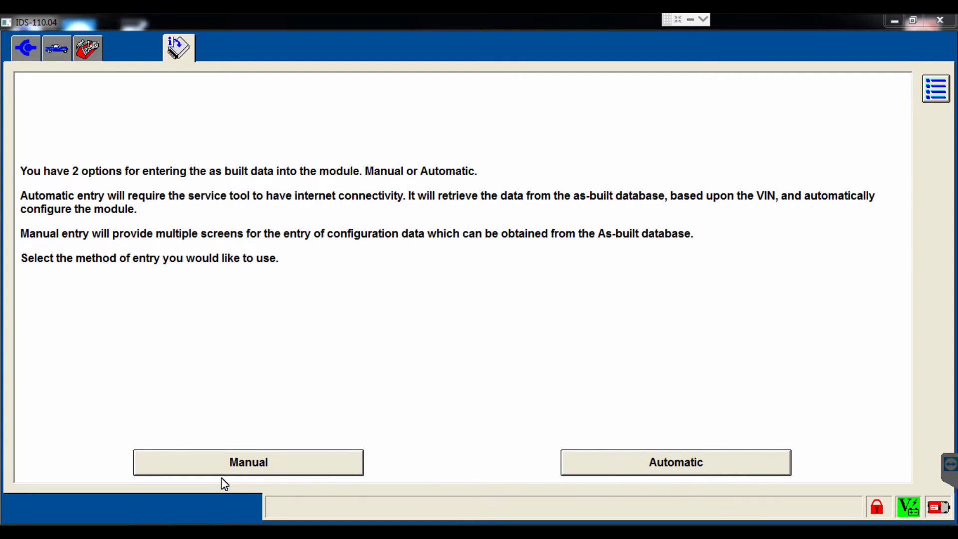
- Retrieve the RCM as-built data automatically from the network and acknowledge successful retrieval
click(668, 464)
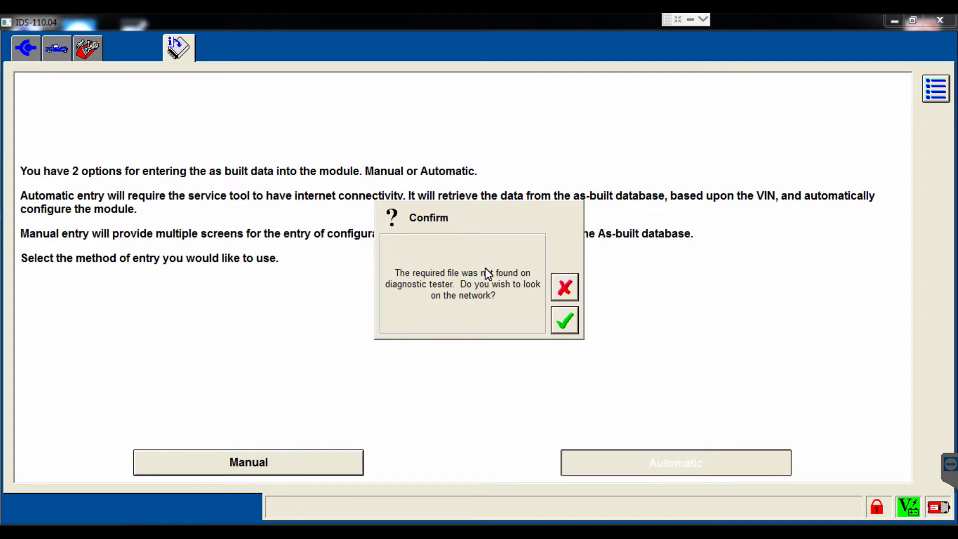
click(564, 320)
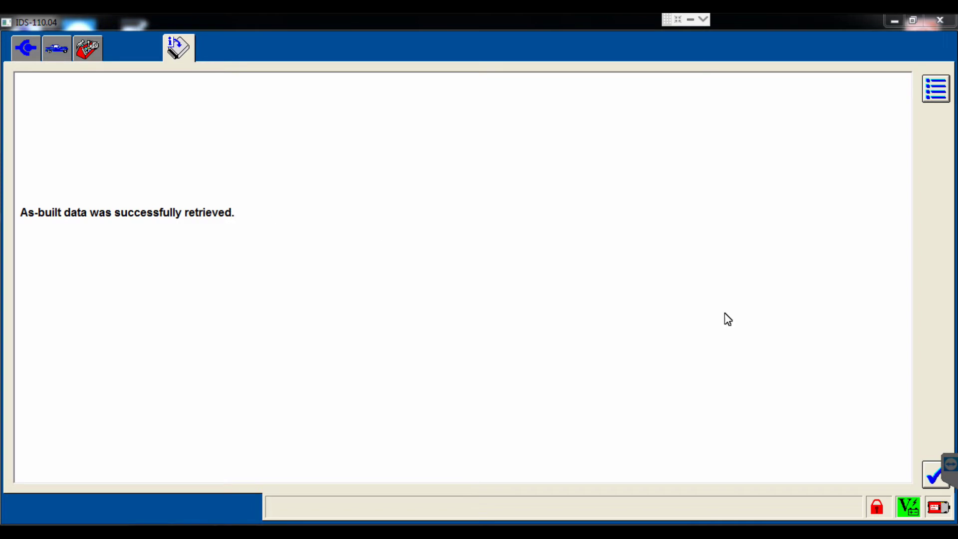
click(933, 473)
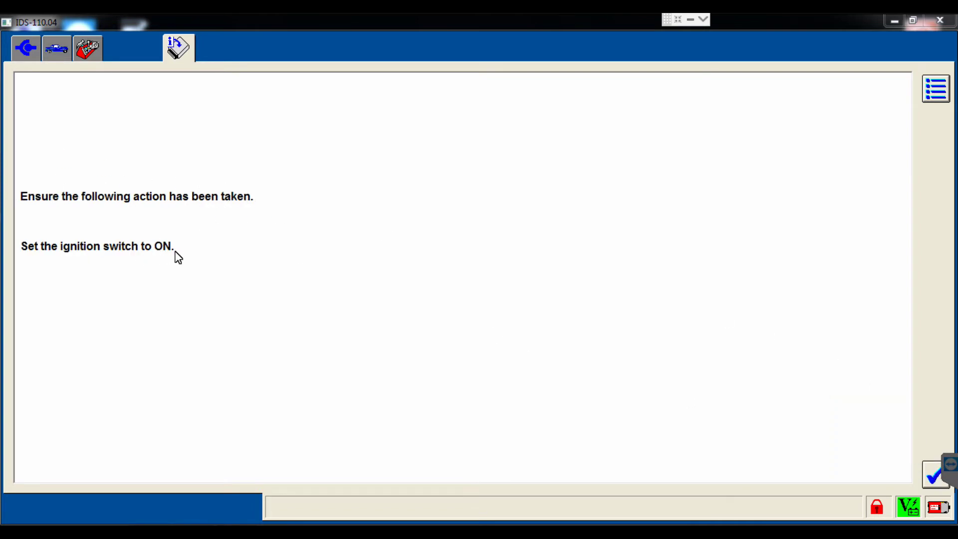
- Confirm ignition ON, program the RCM with the as-built data, and acknowledge 'Module configuration complete'
click(932, 474)
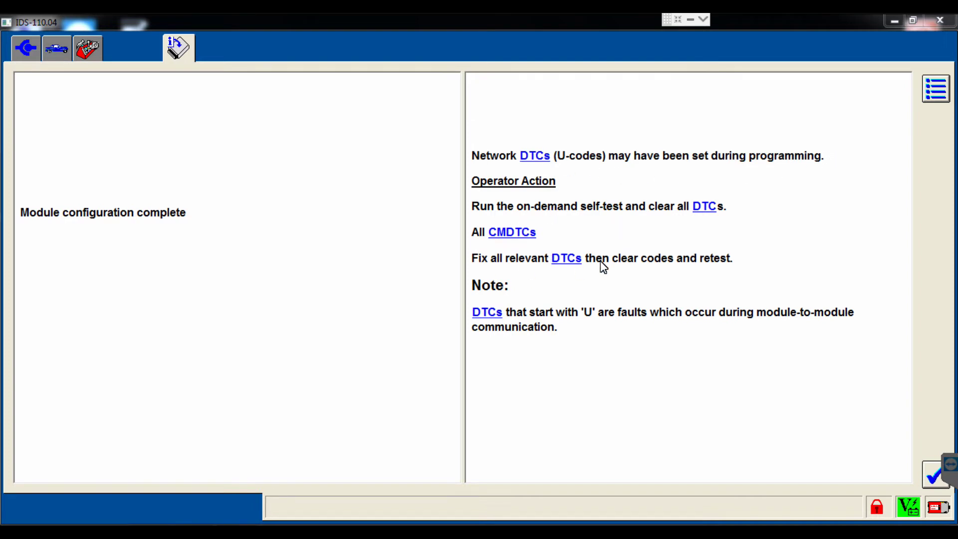
click(933, 480)
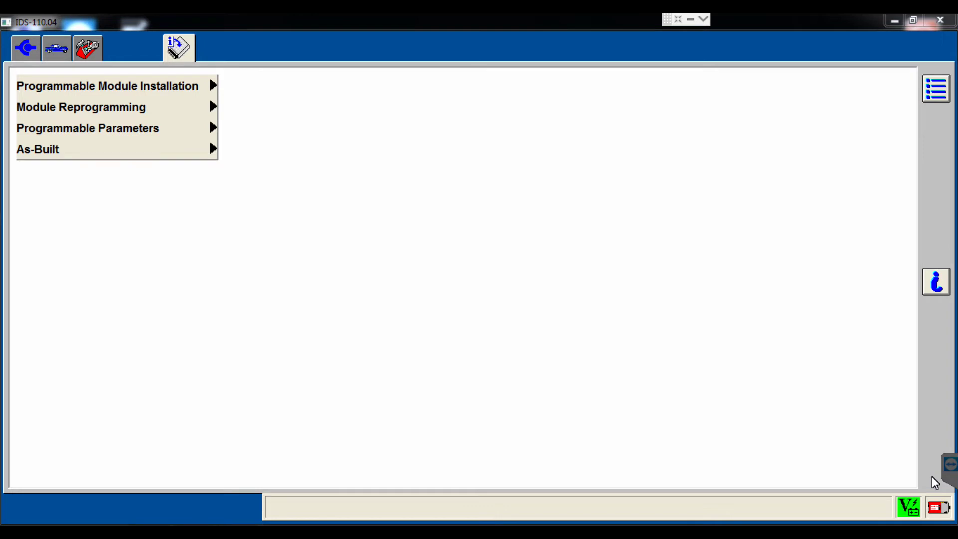
- Read All CMDTCs from every module through the Toolbox DTCs options
click(55, 50)
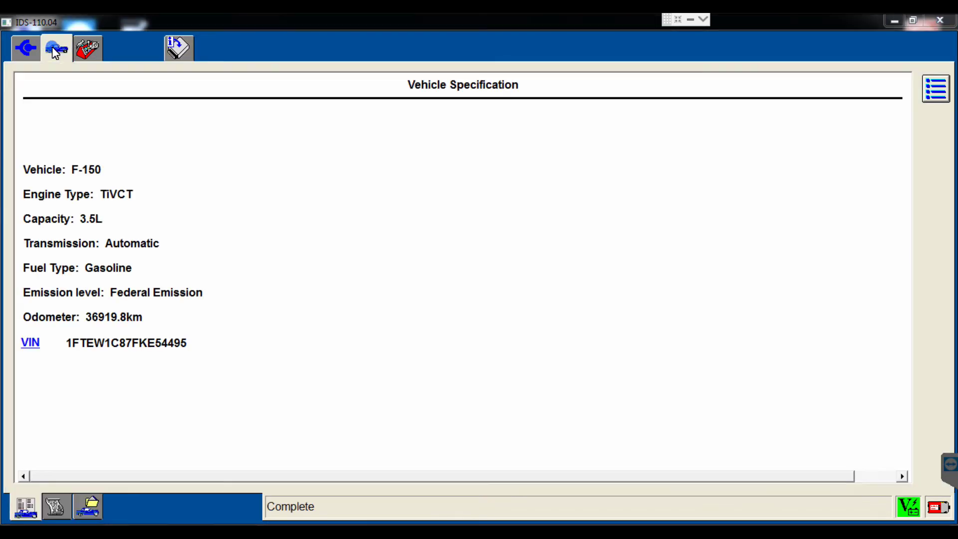
click(89, 45)
click(50, 131)
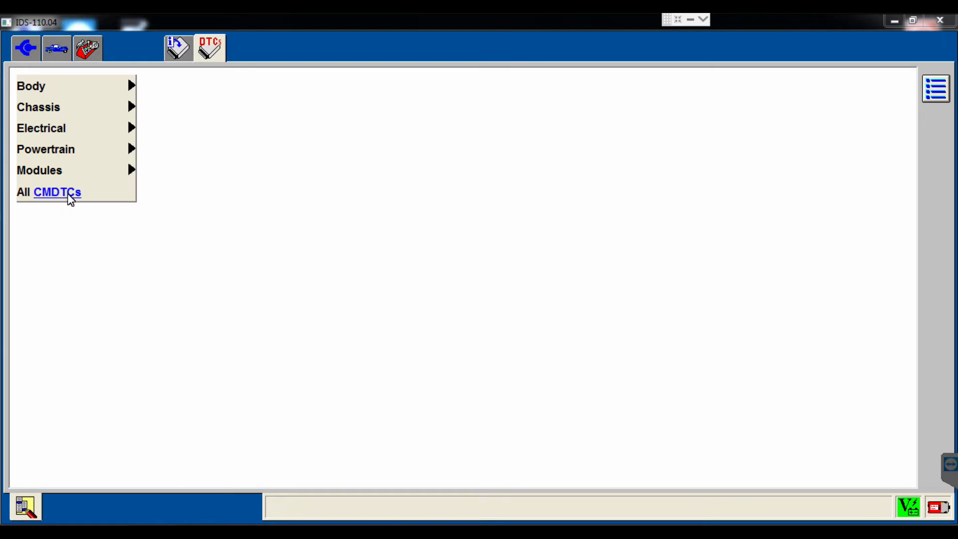
click(70, 196)
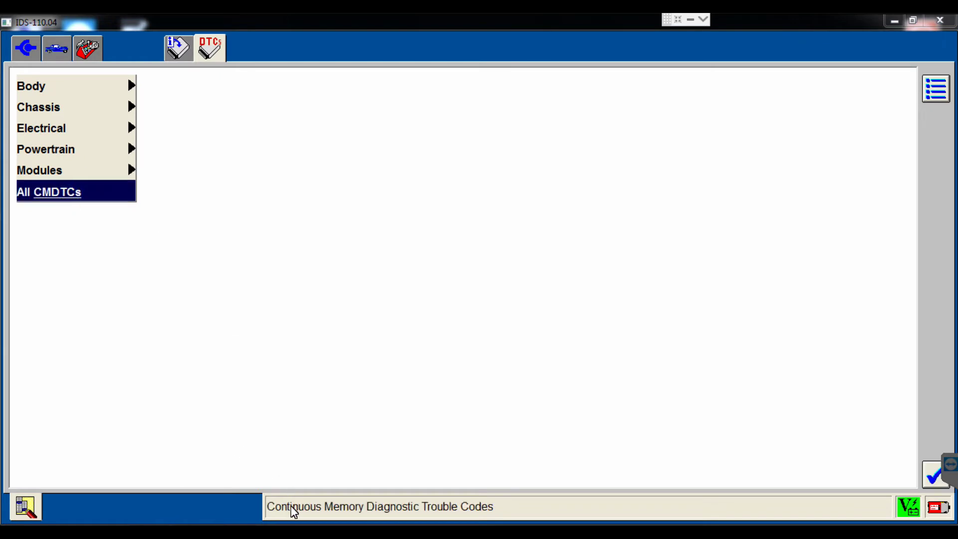
click(70, 192)
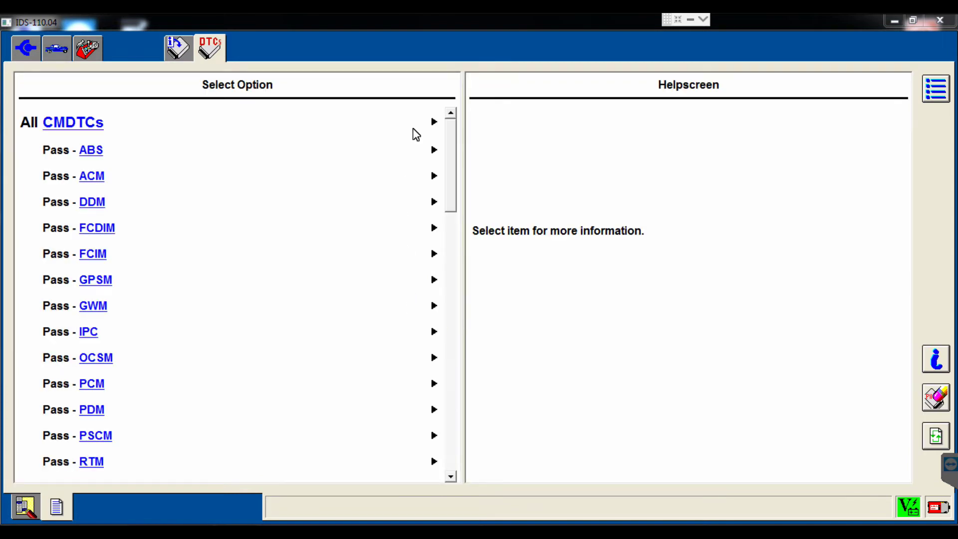
- Review the U0452 APIM and B1404 RCM codes, then clear the stored DTCs and confirm
drag(447, 134, 459, 214)
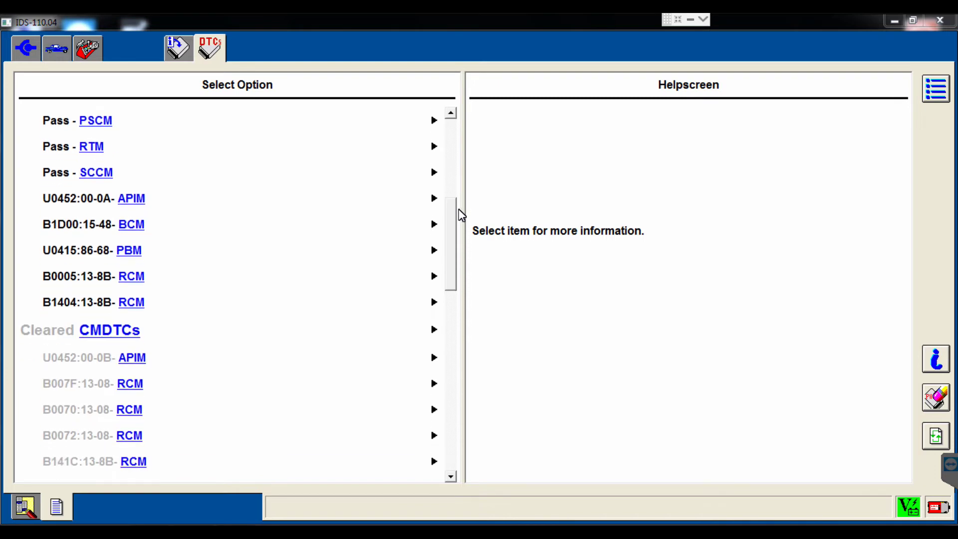
click(200, 198)
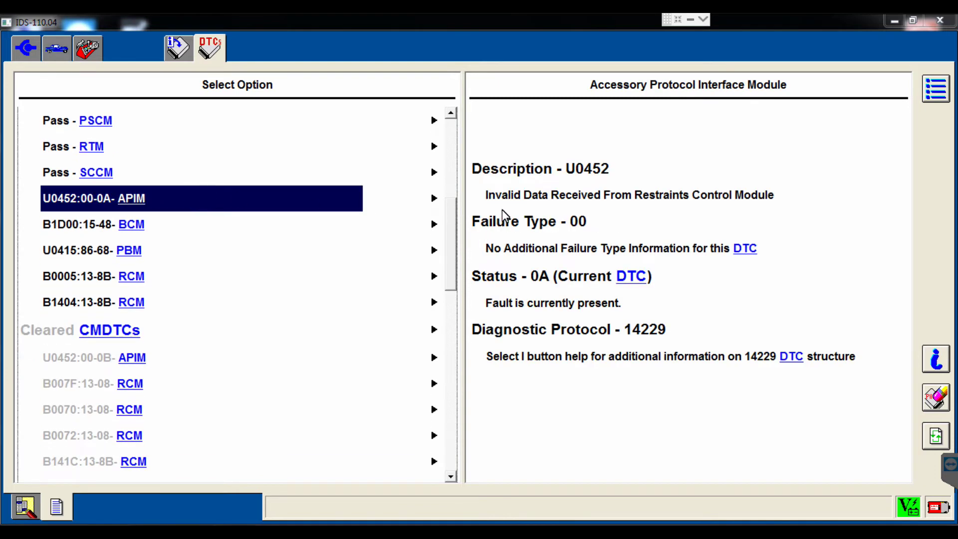
click(189, 302)
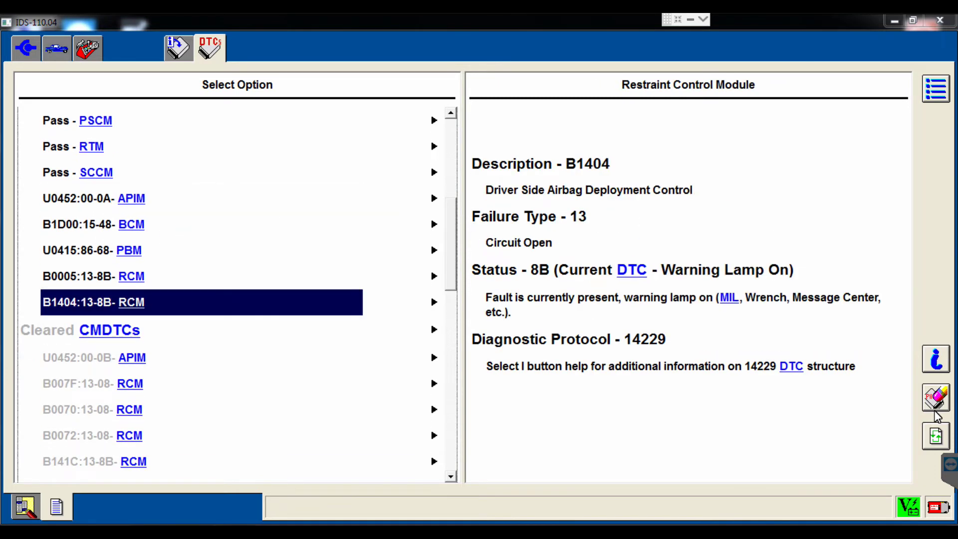
click(936, 405)
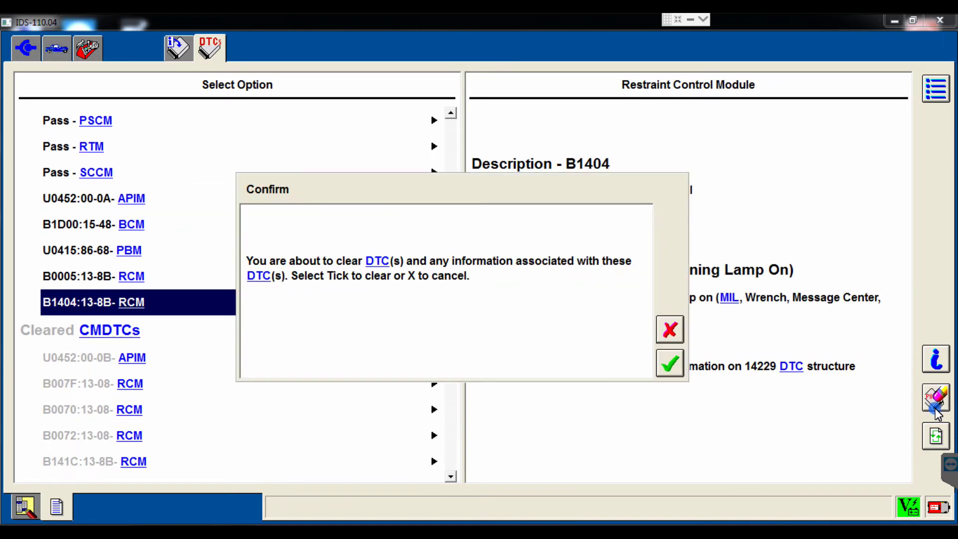
click(669, 355)
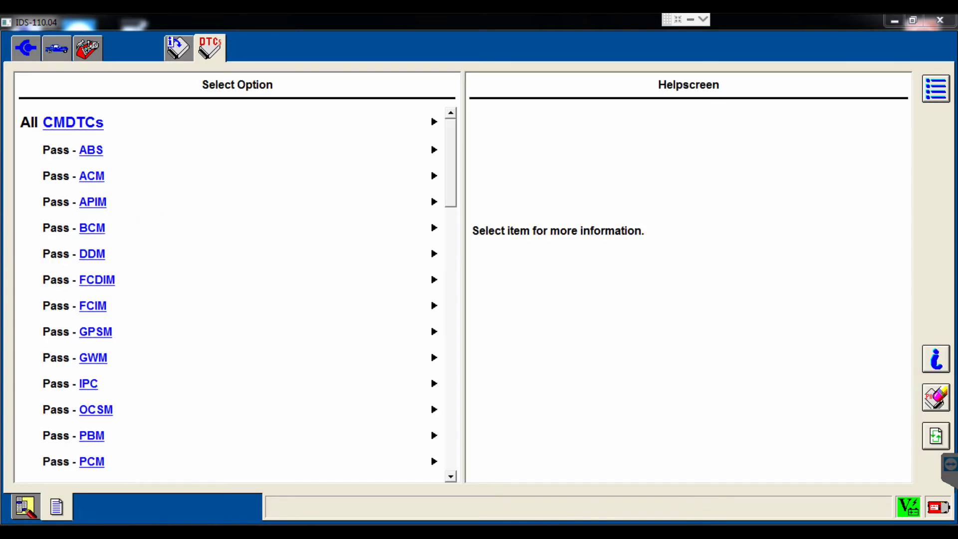
- Show Helpscreen details for RCM code B0005:13-8B, Collapsible Steering Column Deployment Control circuit open
drag(453, 154, 453, 246)
scroll(210, 214, up, 1)
click(192, 211)
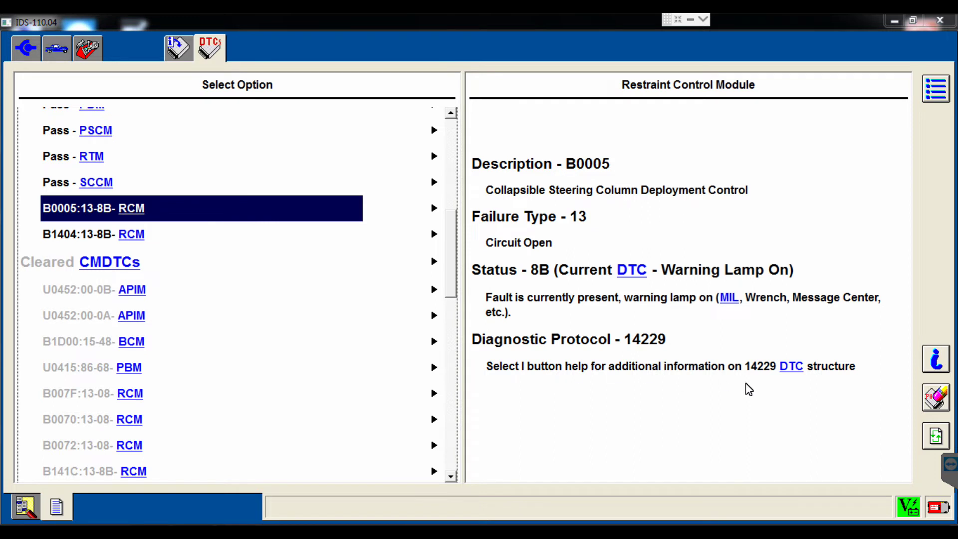
click(532, 271)
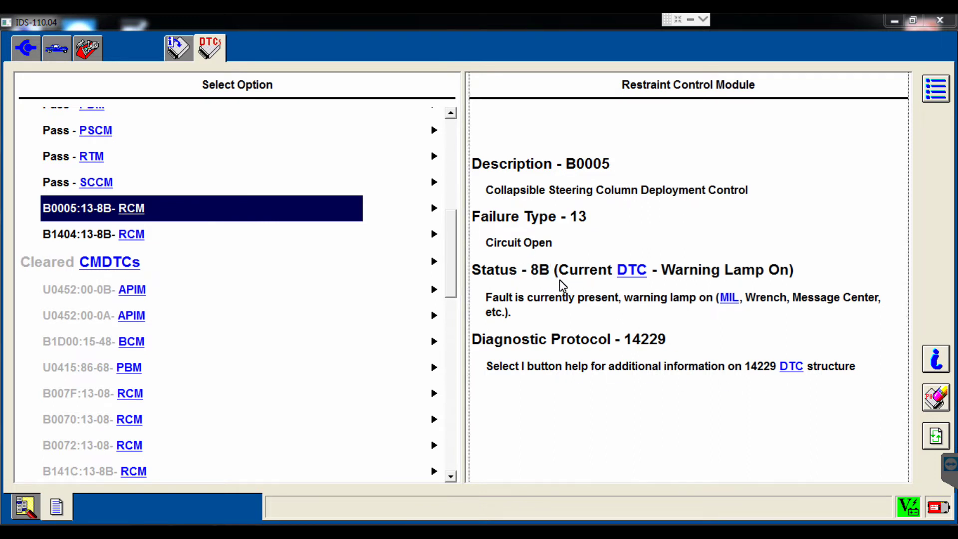